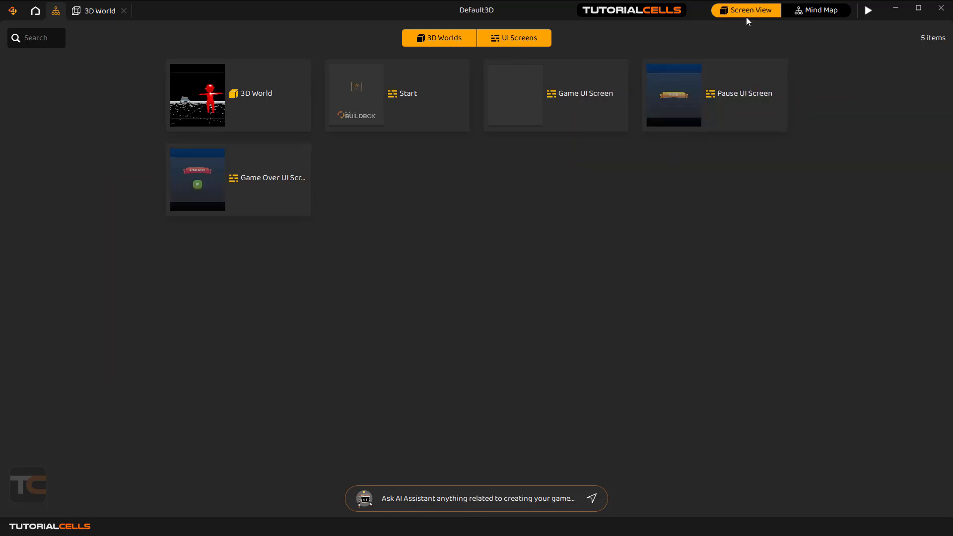
Open the project's mind map, line up the Start and 3D World nodes, and select the 3D World node.
{"action": "left_click", "coordinate": [815, 16]}
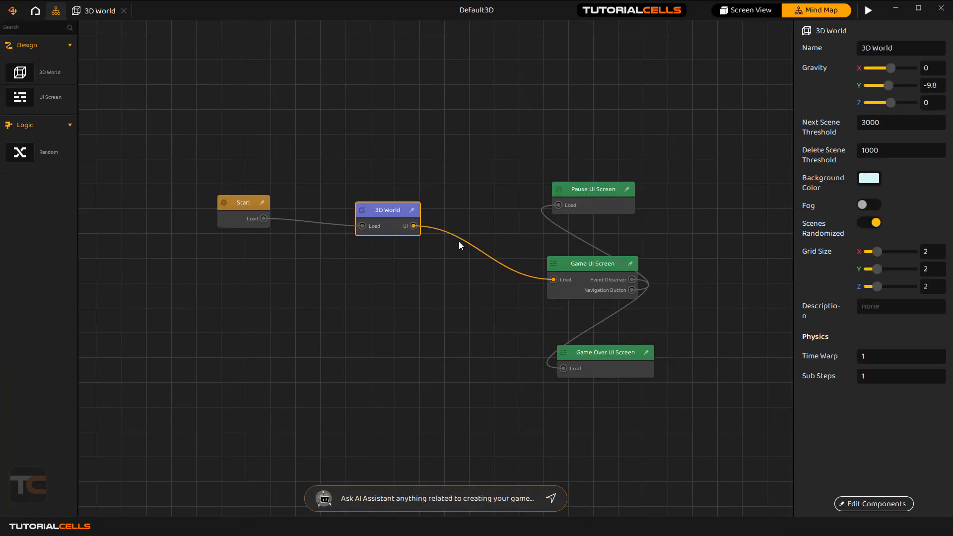
{"action": "mouse_move", "coordinate": [252, 206]}
{"action": "left_mouse_down"}
{"action": "mouse_move", "coordinate": [243, 189]}
{"action": "mouse_move", "coordinate": [246, 201]}
{"action": "left_mouse_up"}
{"action": "left_click", "coordinate": [362, 217]}
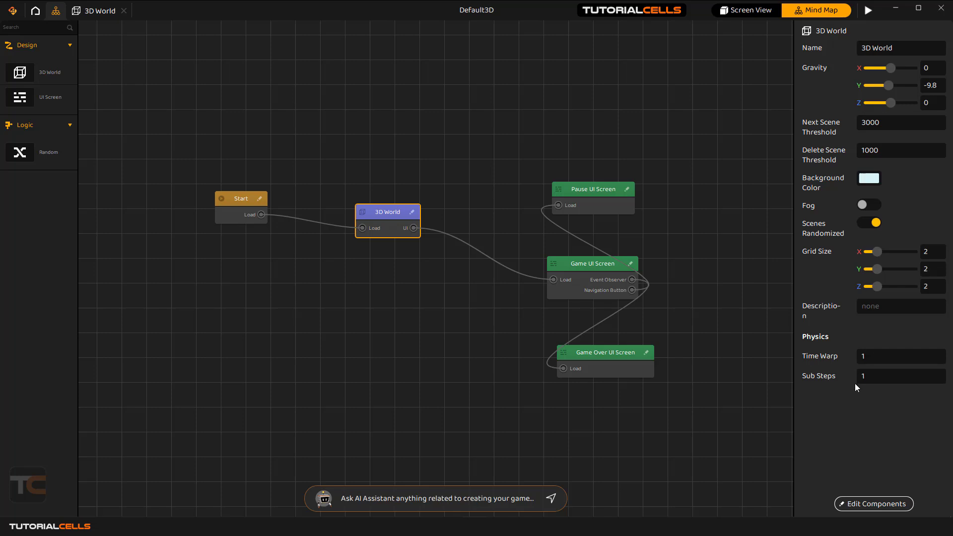
{"action": "left_click_drag", "start_coordinate": [248, 197], "coordinate": [251, 207]}
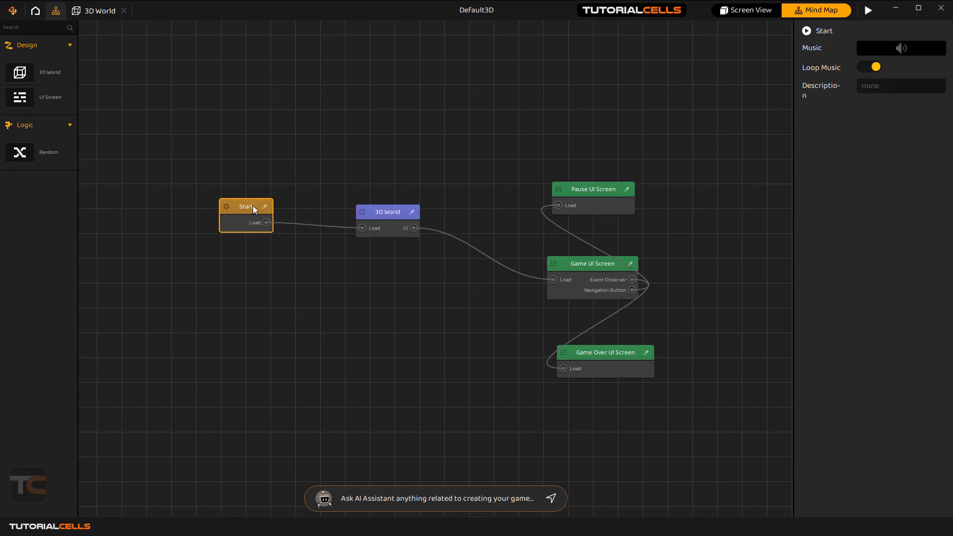
{"action": "mouse_move", "coordinate": [388, 219]}
{"action": "left_mouse_down"}
{"action": "mouse_move", "coordinate": [379, 221]}
{"action": "mouse_move", "coordinate": [390, 209]}
{"action": "left_mouse_up"}
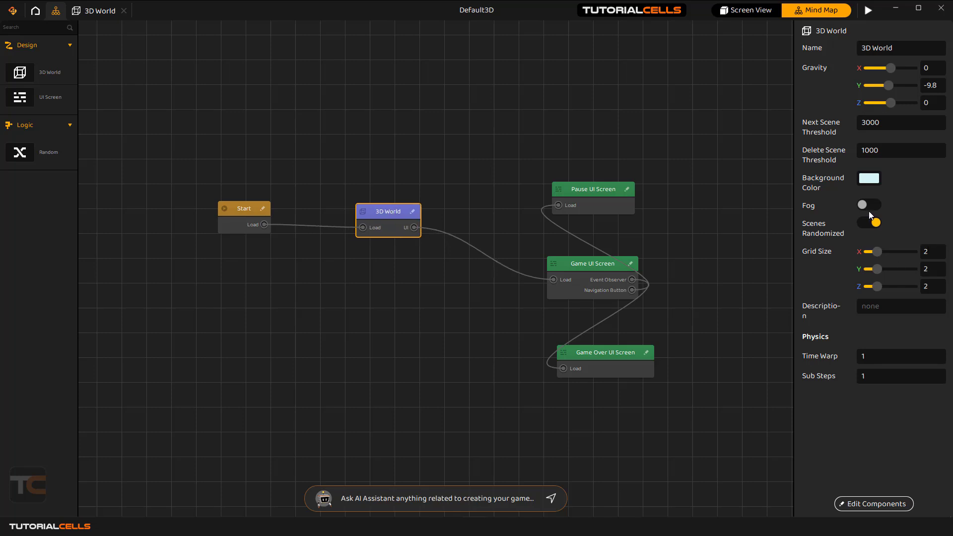
Launch the game preview, move its window clear of the world settings, and enable fog for the 3D World.
{"action": "left_click", "coordinate": [868, 11]}
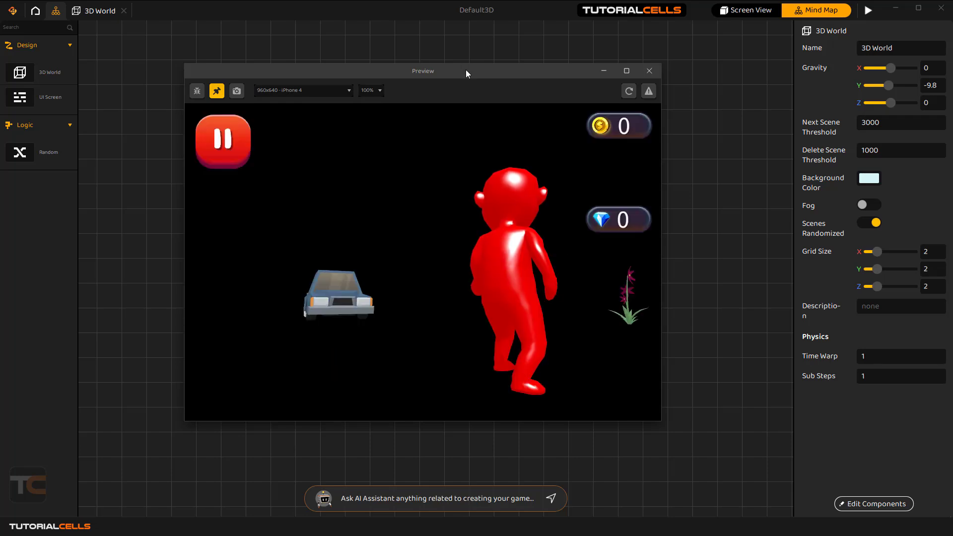
{"action": "left_click_drag", "start_coordinate": [466, 70], "coordinate": [375, 84]}
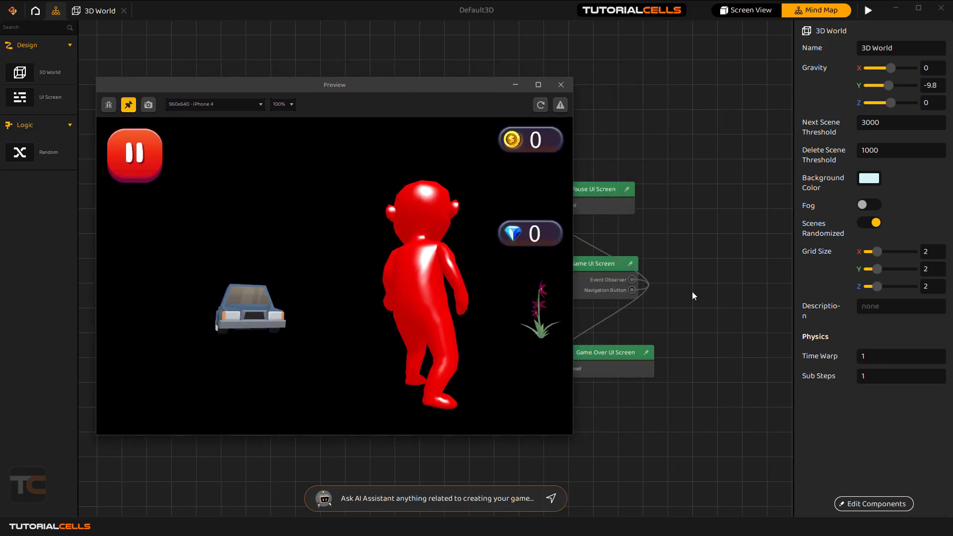
{"action": "left_click", "coordinate": [868, 205]}
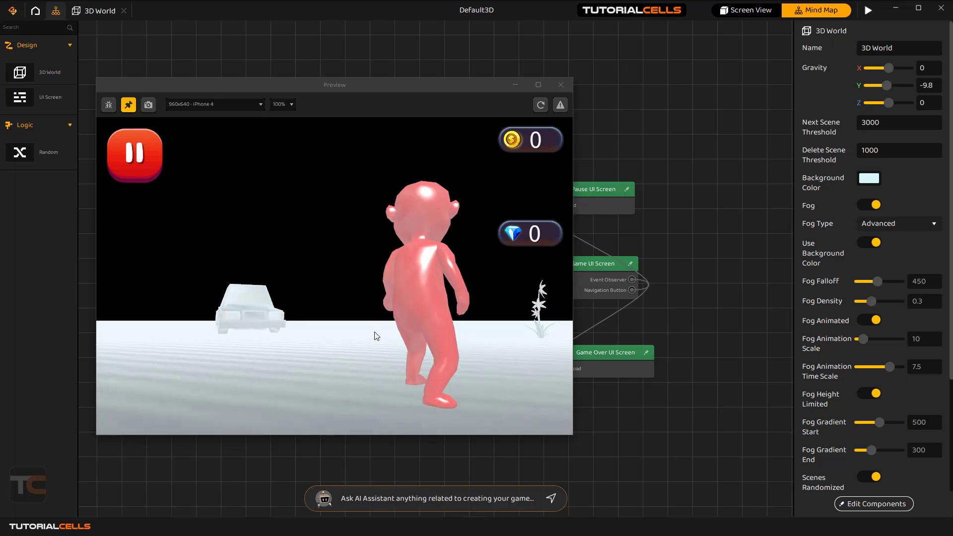
Switch the fog type to Classic and set the fog start distance to 0.
{"action": "left_click", "coordinate": [923, 224]}
{"action": "left_click", "coordinate": [891, 243]}
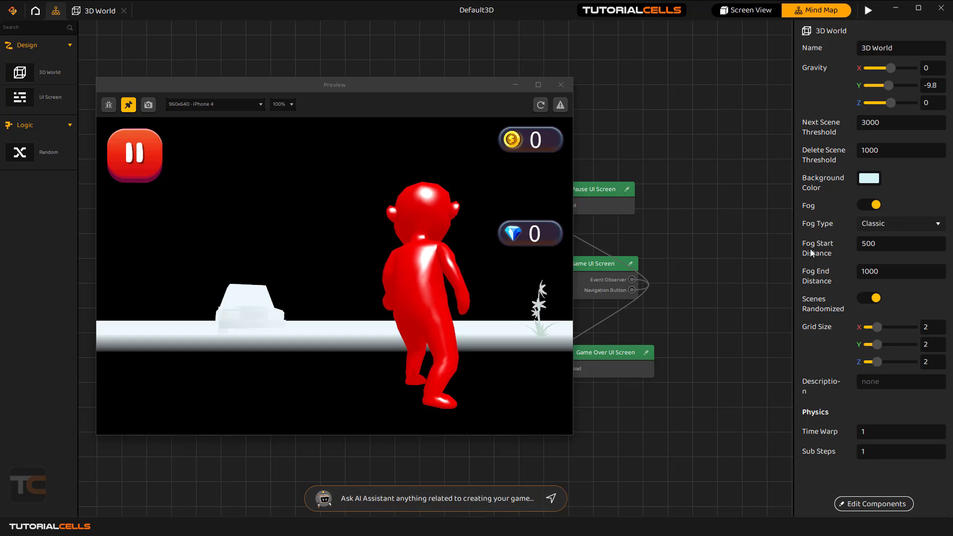
{"action": "double_click", "coordinate": [870, 244]}
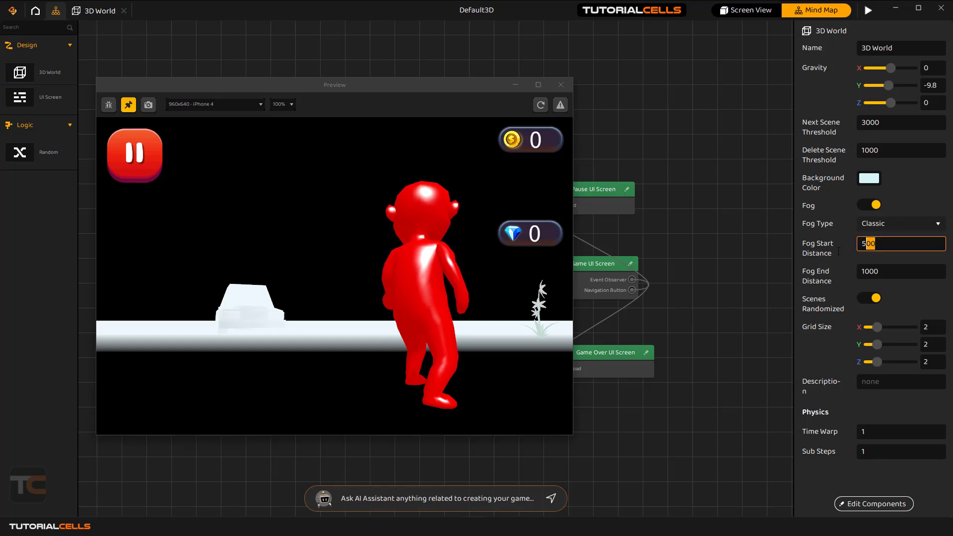
{"action": "type", "text": "0"}
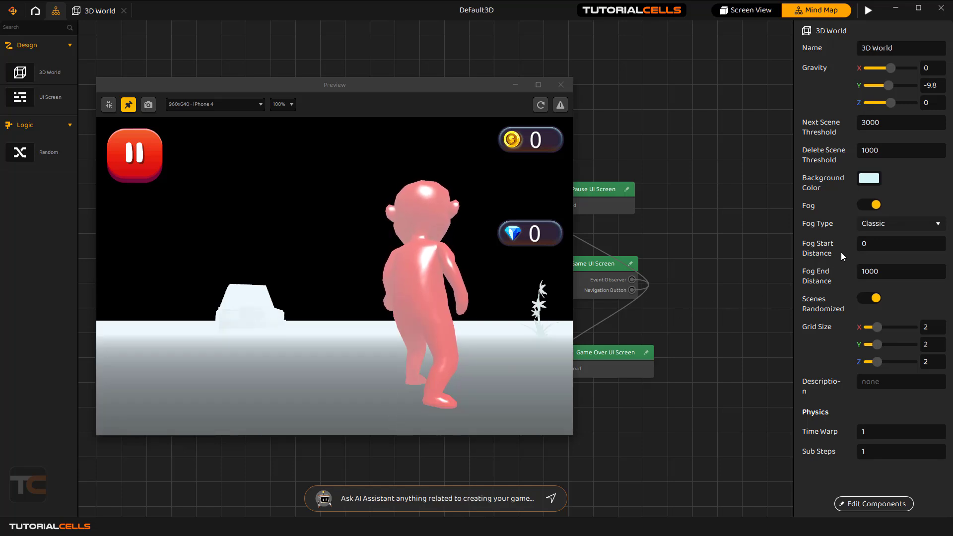
Set the fog type to Advanced and turn off the use of the background color for the fog.
{"action": "left_click", "coordinate": [877, 225]}
{"action": "left_click", "coordinate": [875, 255]}
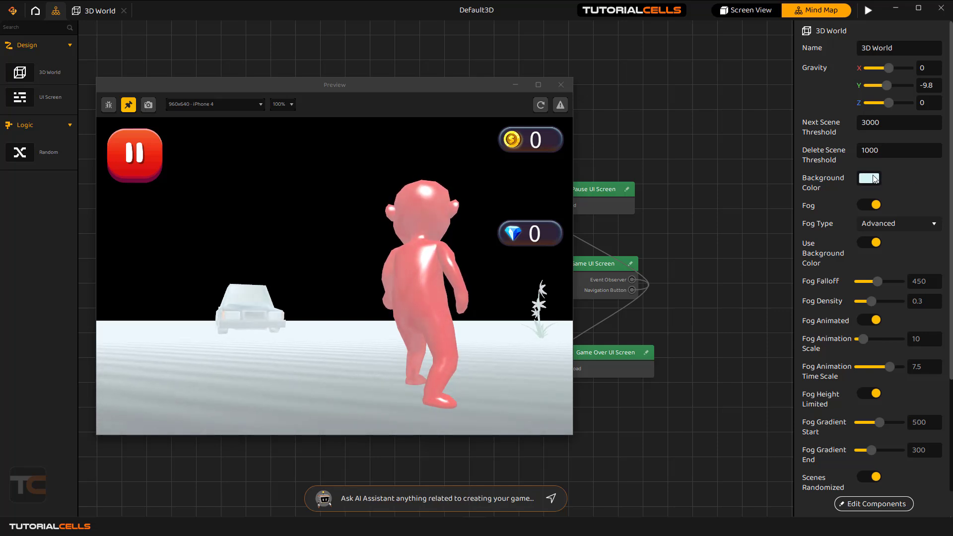
{"action": "left_click", "coordinate": [867, 244]}
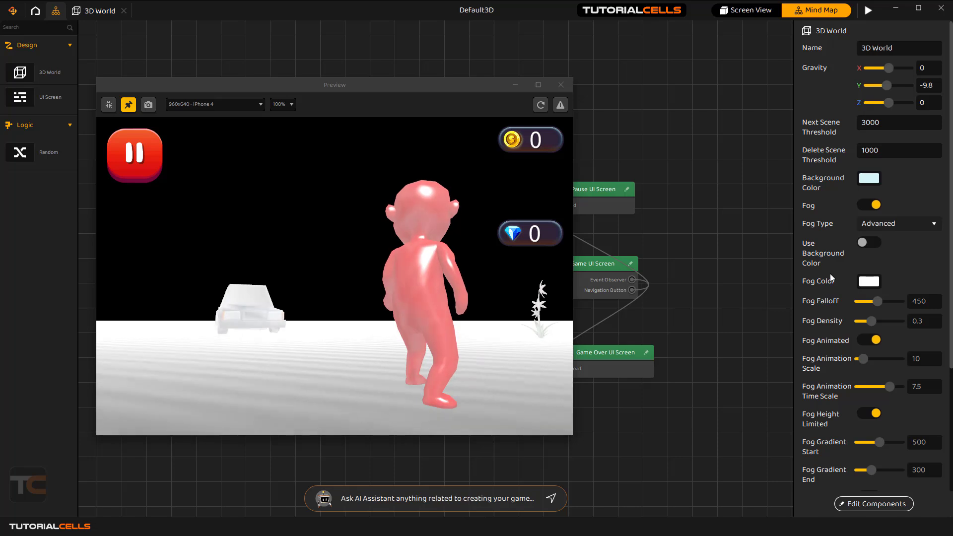
{"action": "left_click", "coordinate": [541, 104]}
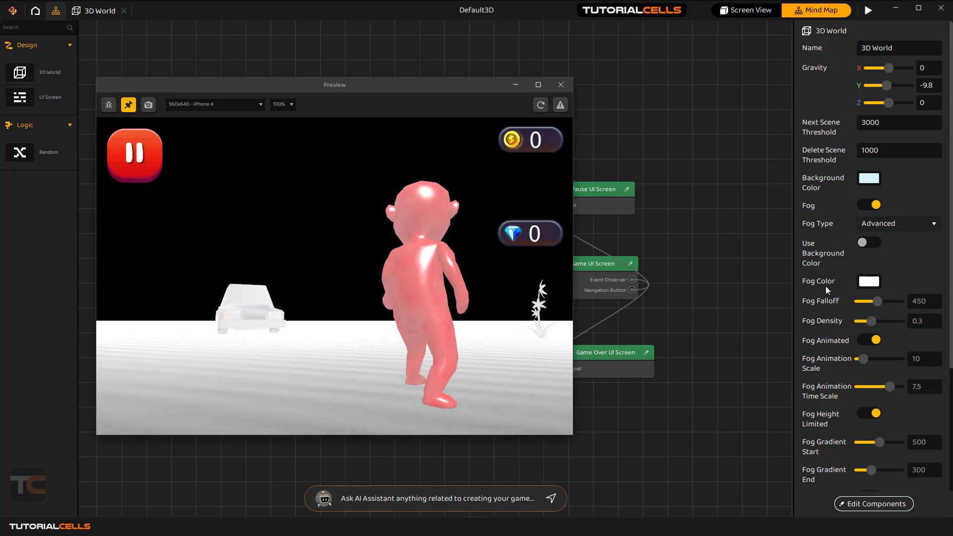
{"action": "left_click", "coordinate": [868, 243]}
{"action": "left_click", "coordinate": [868, 243]}
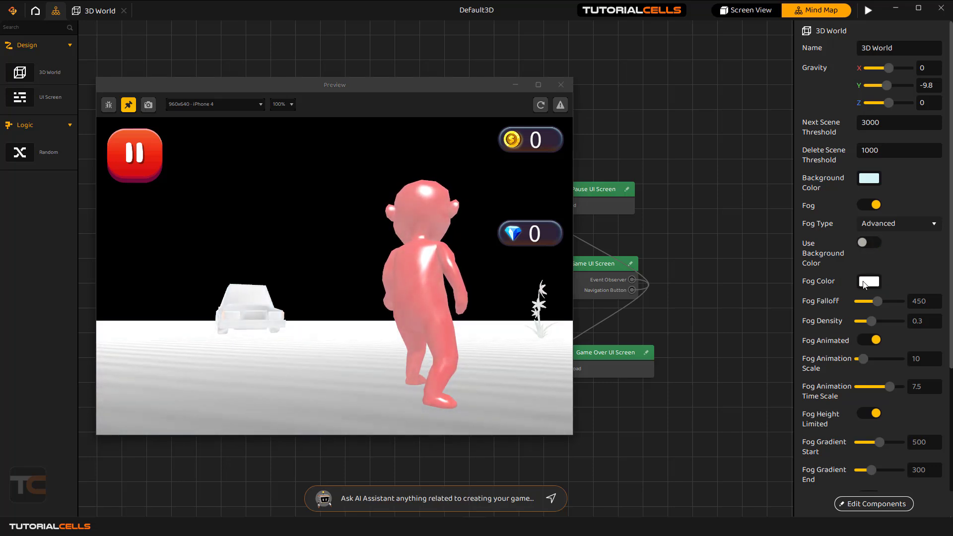
Change the fog color to yellow, moving the preview window aside to reach the color picker.
{"action": "left_click", "coordinate": [869, 282]}
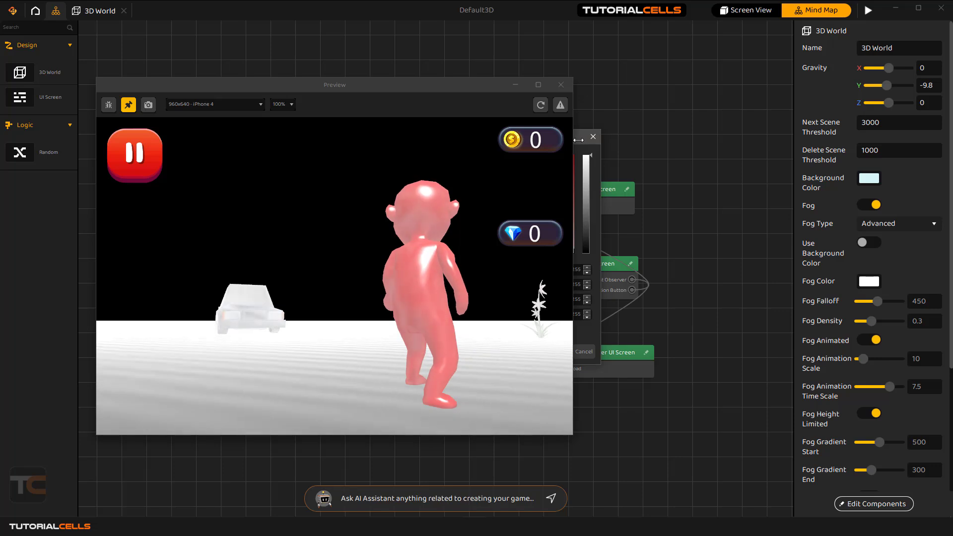
{"action": "left_click_drag", "start_coordinate": [500, 89], "coordinate": [452, 95]}
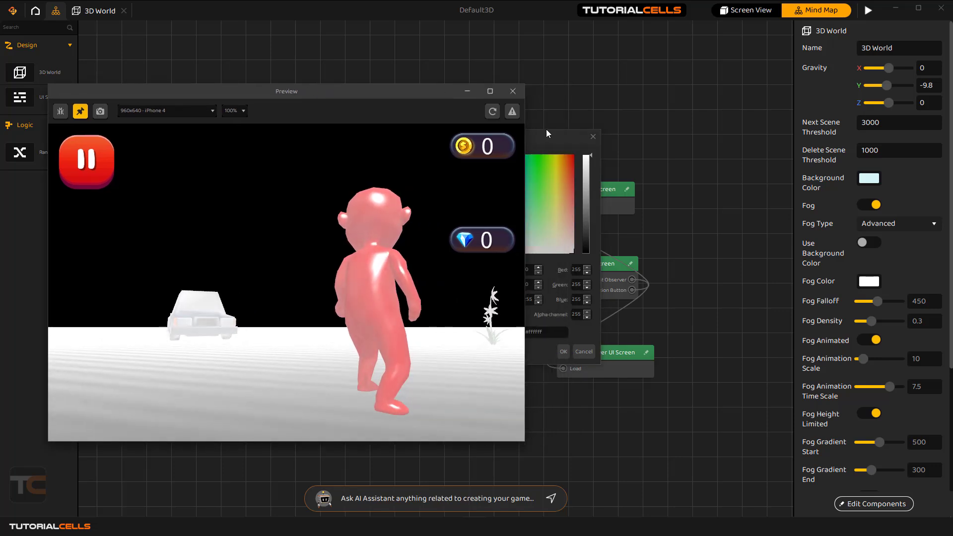
{"action": "left_click", "coordinate": [617, 139]}
{"action": "left_click", "coordinate": [636, 175]}
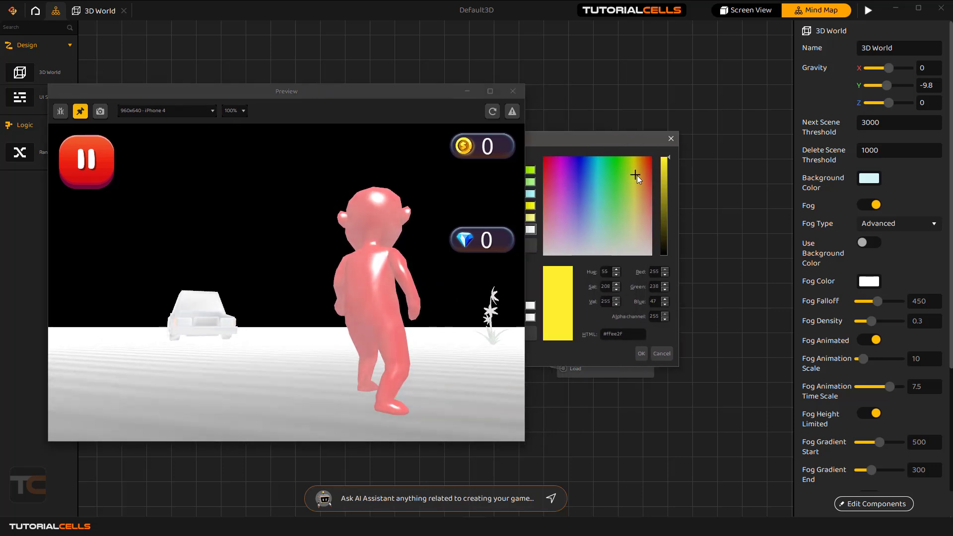
{"action": "left_click", "coordinate": [638, 354]}
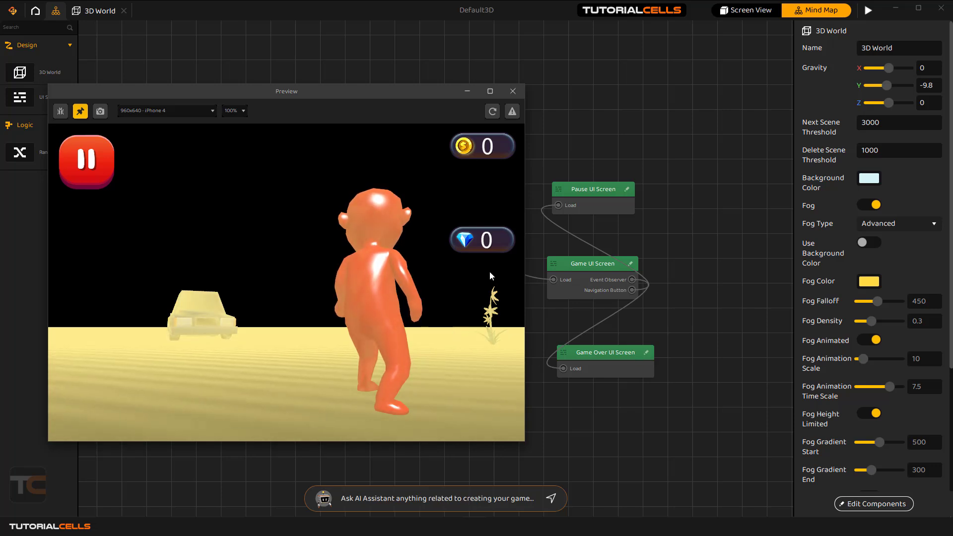
{"action": "left_click_drag", "start_coordinate": [330, 92], "coordinate": [391, 90]}
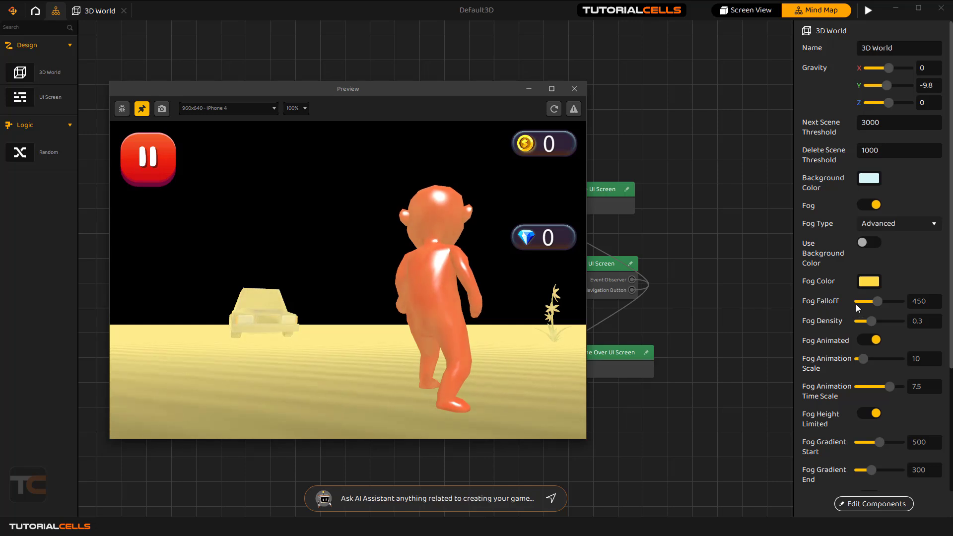
Try low and high fog falloff values, settling on 650, and set the fog density to 0.35.
{"action": "left_click_drag", "start_coordinate": [872, 302], "coordinate": [861, 301]}
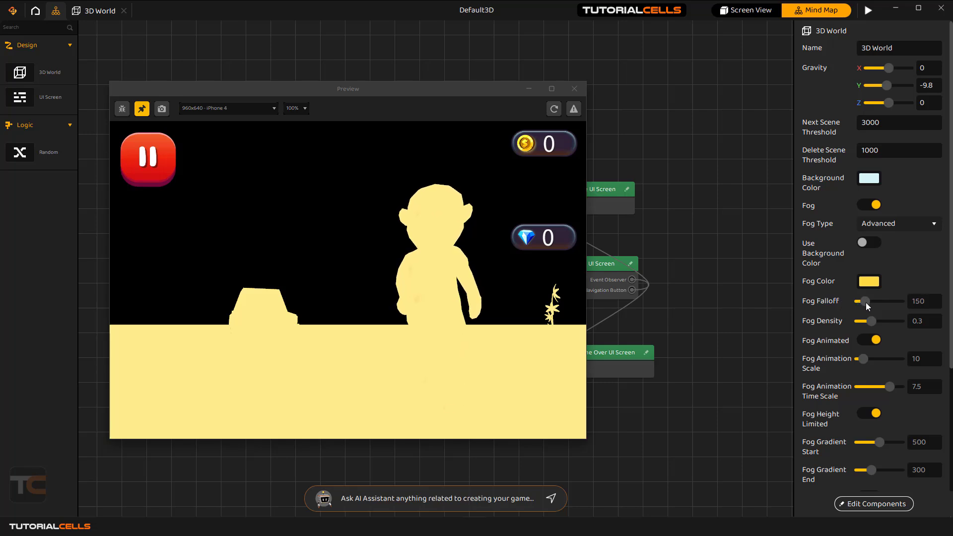
{"action": "left_click_drag", "start_coordinate": [862, 302], "coordinate": [894, 303]}
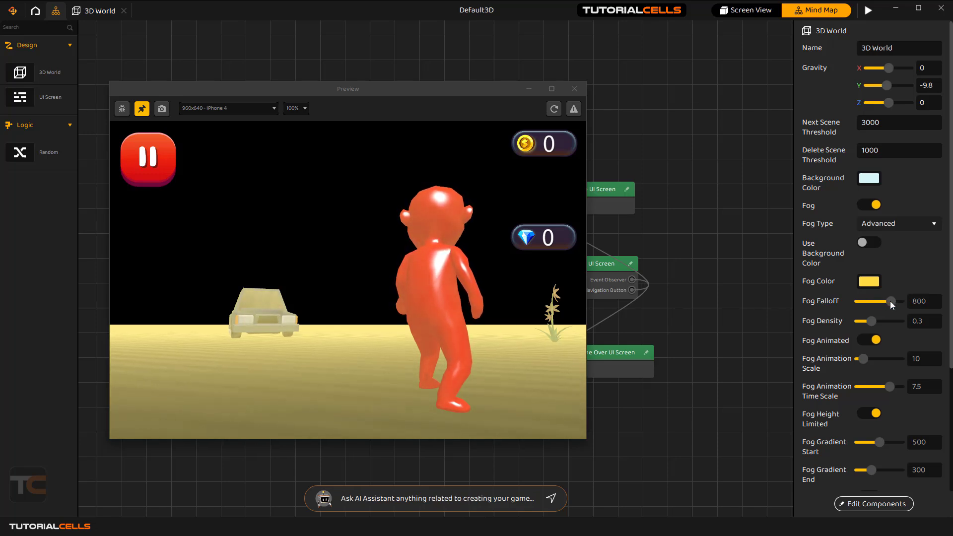
{"action": "left_click_drag", "start_coordinate": [890, 301], "coordinate": [886, 302]}
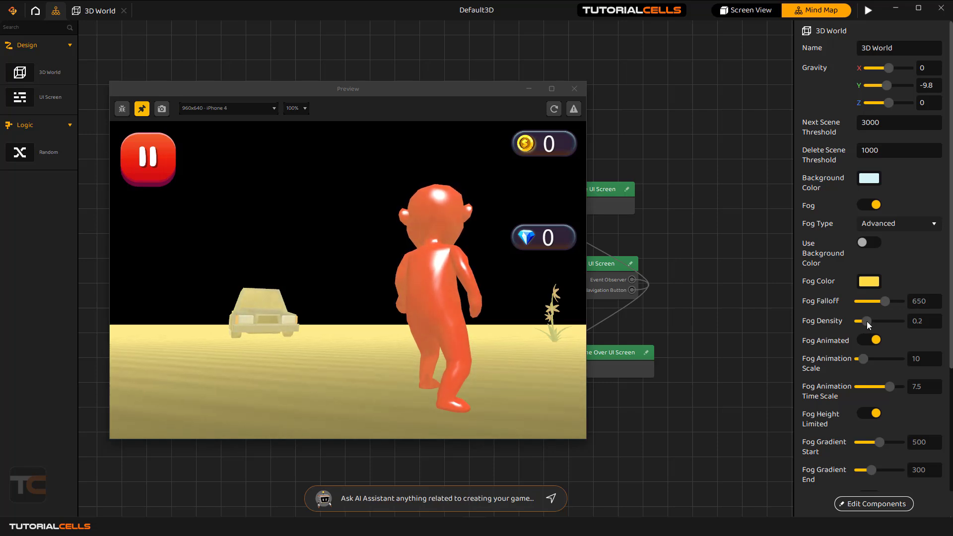
{"action": "left_click_drag", "start_coordinate": [867, 321], "coordinate": [874, 323]}
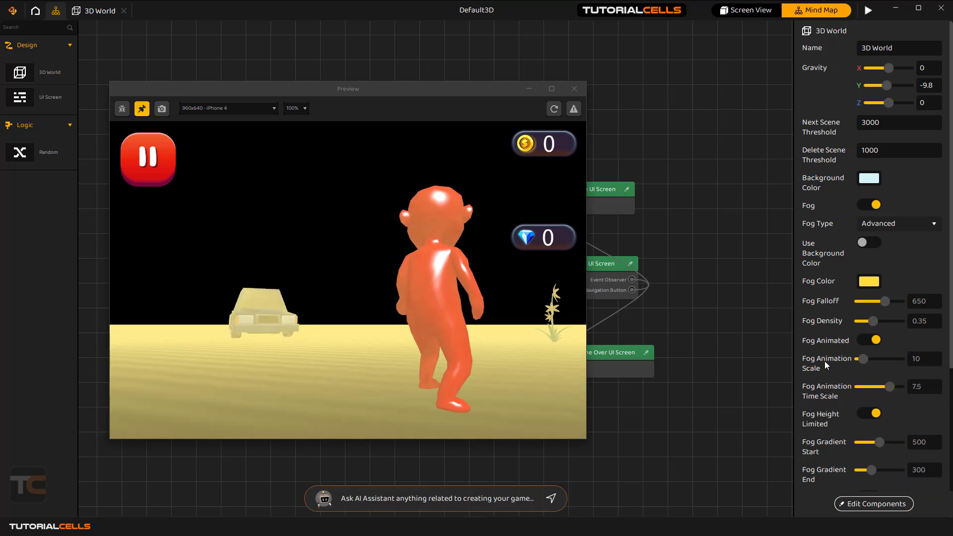
Try different fog animation scale and time scale values, settling on 10 for the scale and 4.5 for the time scale.
{"action": "left_click_drag", "start_coordinate": [866, 359], "coordinate": [882, 359]}
{"action": "left_click", "coordinate": [885, 389]}
{"action": "left_click_drag", "start_coordinate": [884, 388], "coordinate": [863, 391]}
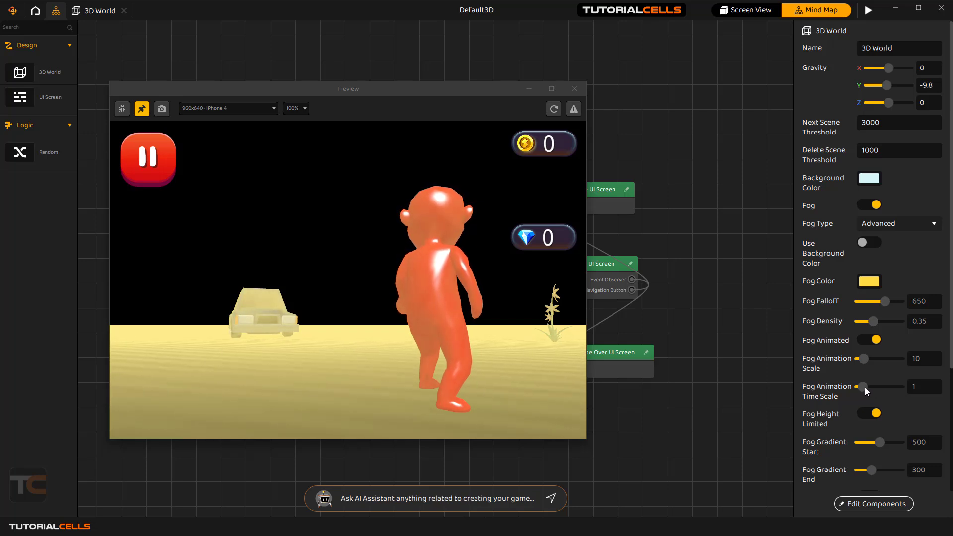
{"action": "mouse_move", "coordinate": [865, 387]}
{"action": "left_mouse_down"}
{"action": "mouse_move", "coordinate": [890, 383]}
{"action": "mouse_move", "coordinate": [878, 385]}
{"action": "left_mouse_up"}
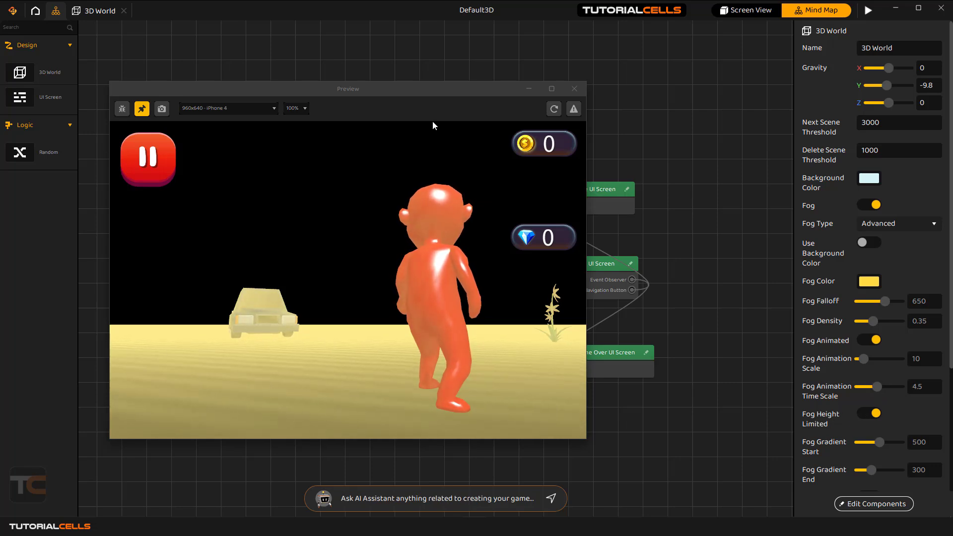
Toggle the fog height limit off and on again, and set the fog gradient start to 300.
{"action": "left_click", "coordinate": [869, 414]}
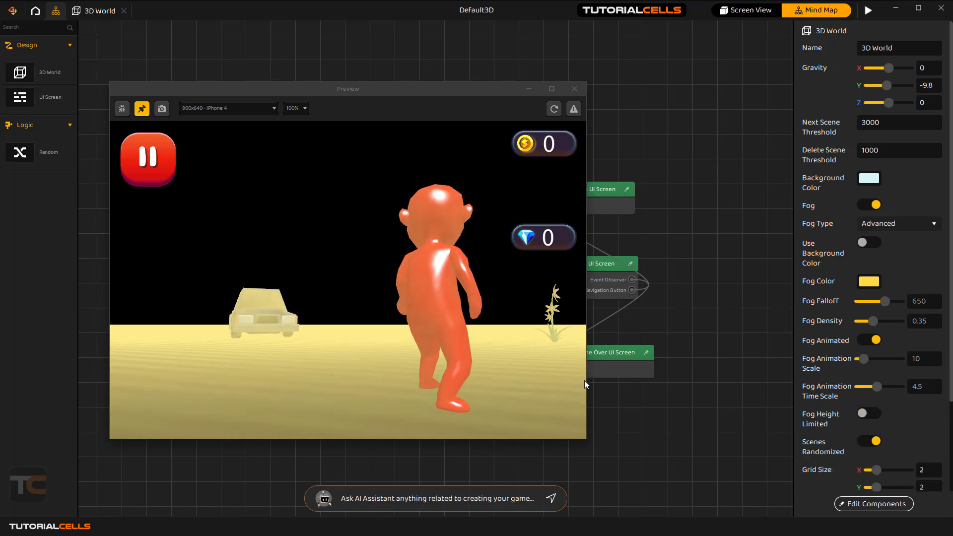
{"action": "left_click", "coordinate": [868, 416]}
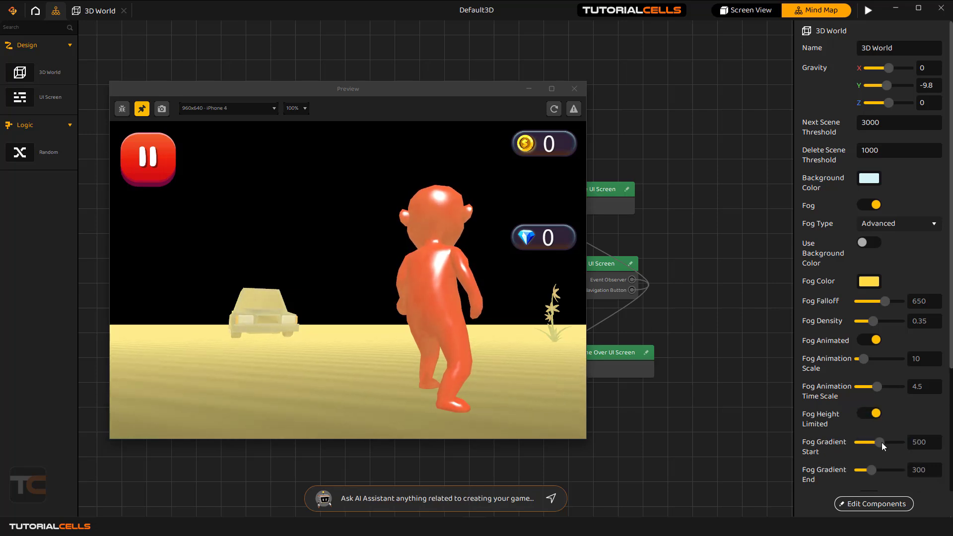
{"action": "left_click_drag", "start_coordinate": [882, 443], "coordinate": [871, 443]}
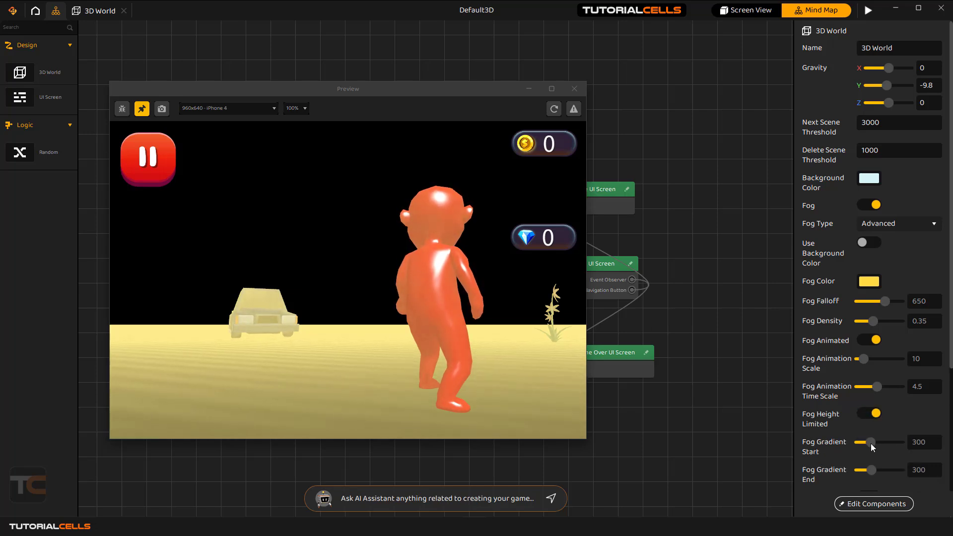
Set the fog animation scale to 40 with the height limit temporarily off, and raise the fog density to 0.55.
{"action": "left_click", "coordinate": [874, 416]}
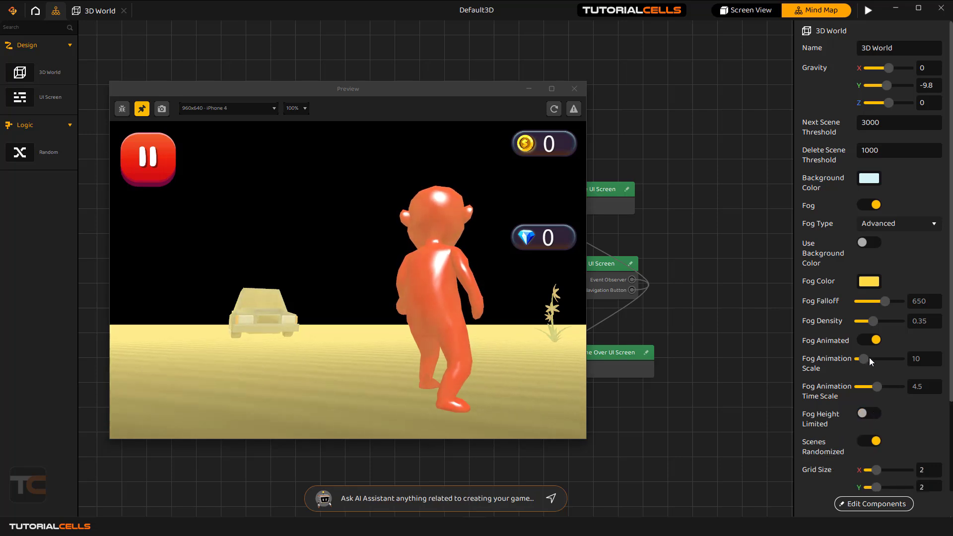
{"action": "left_click_drag", "start_coordinate": [868, 356], "coordinate": [872, 361]}
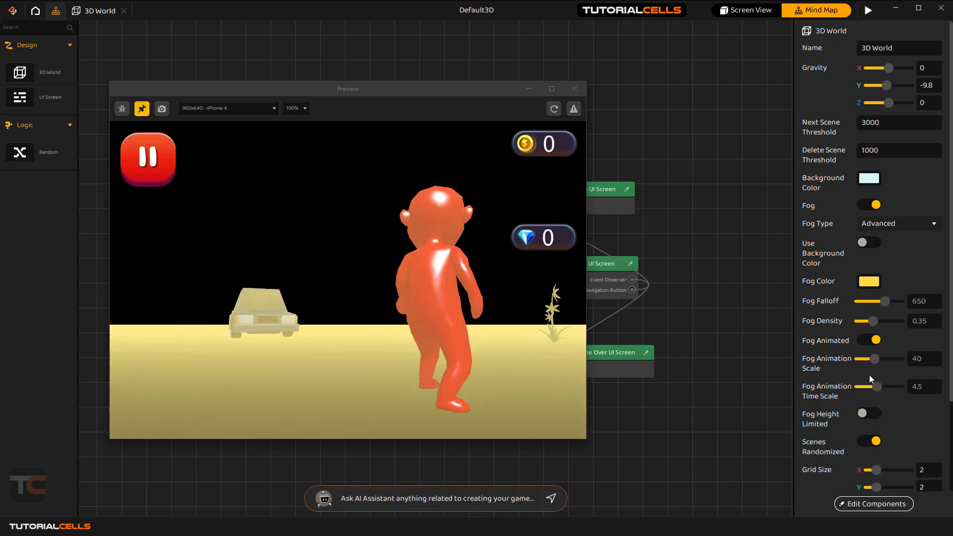
{"action": "left_click", "coordinate": [874, 416]}
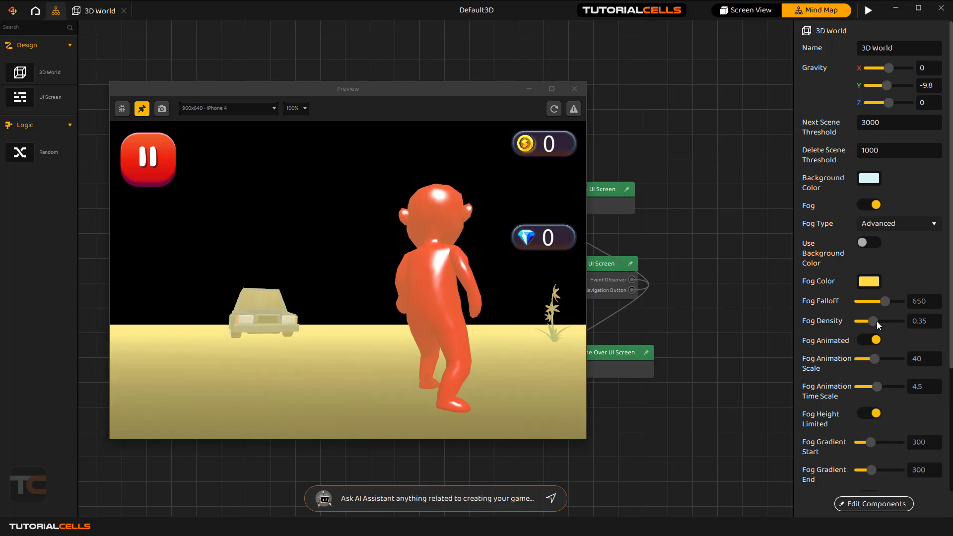
{"action": "left_click_drag", "start_coordinate": [877, 320], "coordinate": [892, 322]}
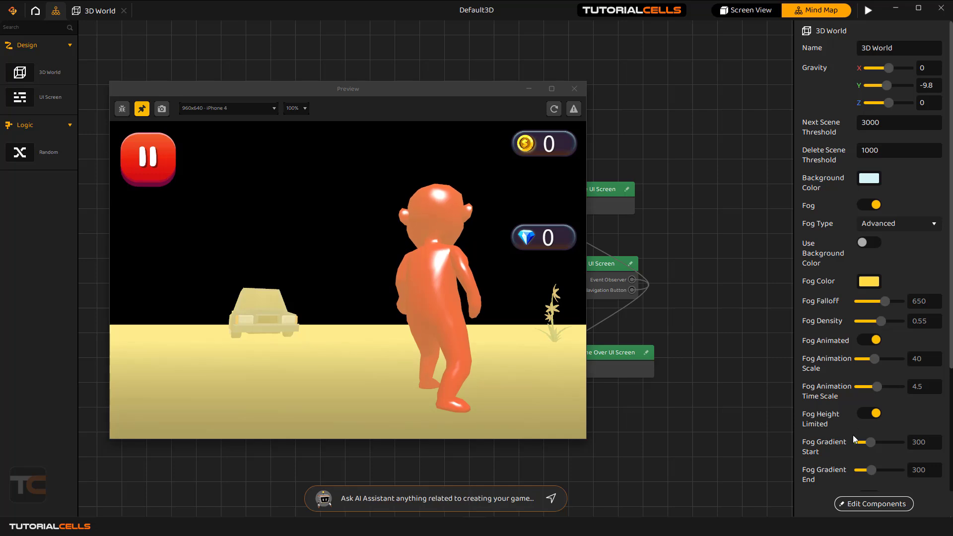
Set the fog gradient start to 50, restart the preview, and set the fog gradient end to 1000.
{"action": "mouse_move", "coordinate": [870, 442]}
{"action": "left_mouse_down"}
{"action": "mouse_move", "coordinate": [902, 439]}
{"action": "mouse_move", "coordinate": [863, 443]}
{"action": "left_mouse_up"}
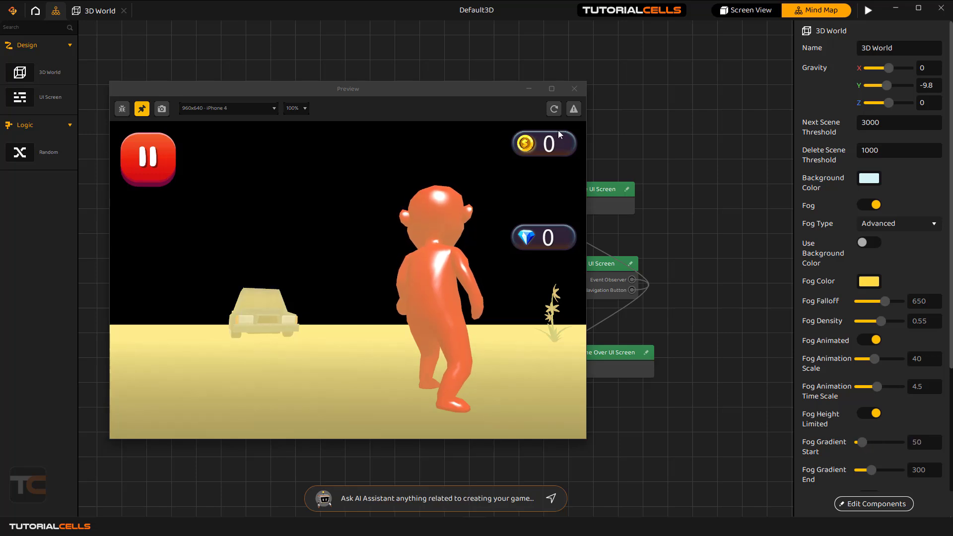
{"action": "left_click", "coordinate": [555, 109]}
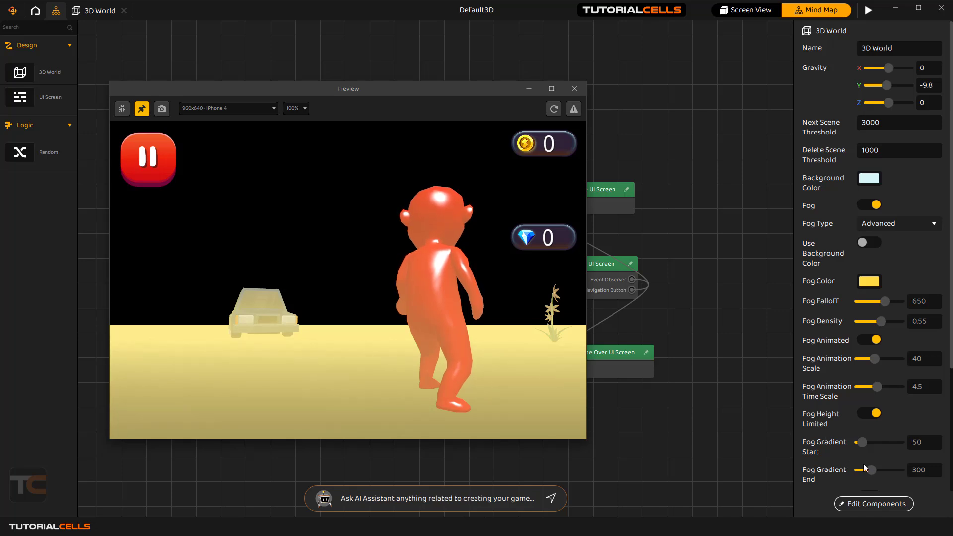
{"action": "left_click_drag", "start_coordinate": [871, 470], "coordinate": [901, 466]}
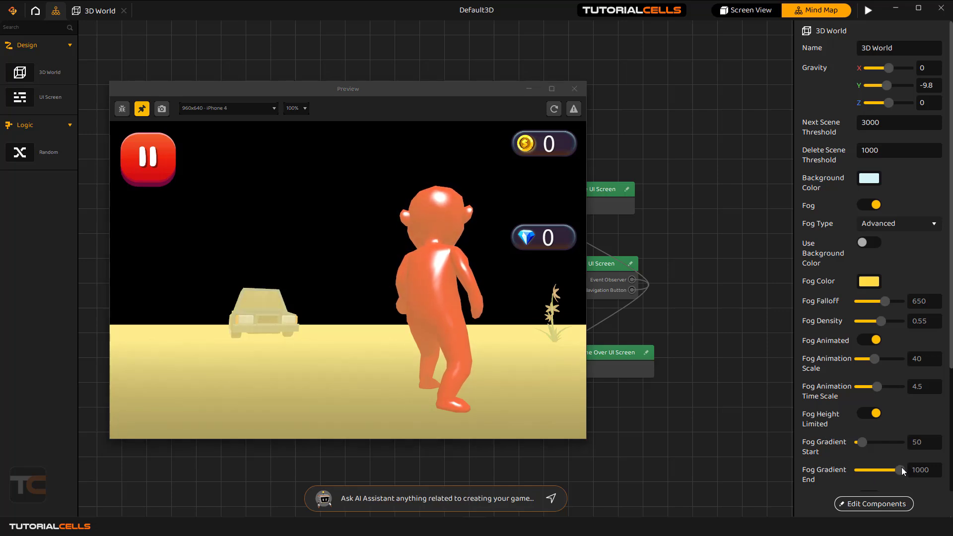
Set the fog gradient start to 0, try 850 for the fog gradient end, and return the end to 1000.
{"action": "left_click_drag", "start_coordinate": [864, 443], "coordinate": [858, 442]}
{"action": "left_click_drag", "start_coordinate": [896, 469], "coordinate": [894, 464]}
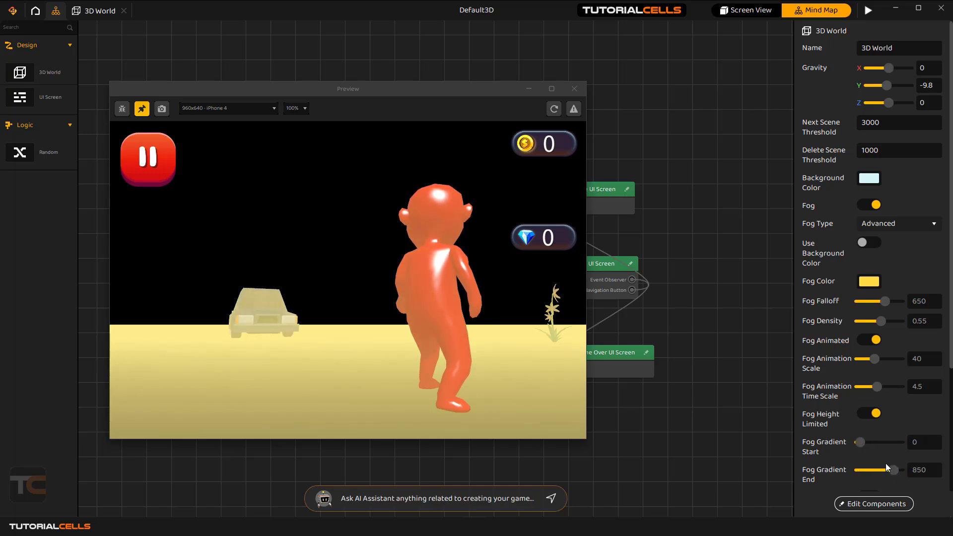
{"action": "scroll", "coordinate": [815, 405], "scroll_direction": "down", "scroll_amount": 3}
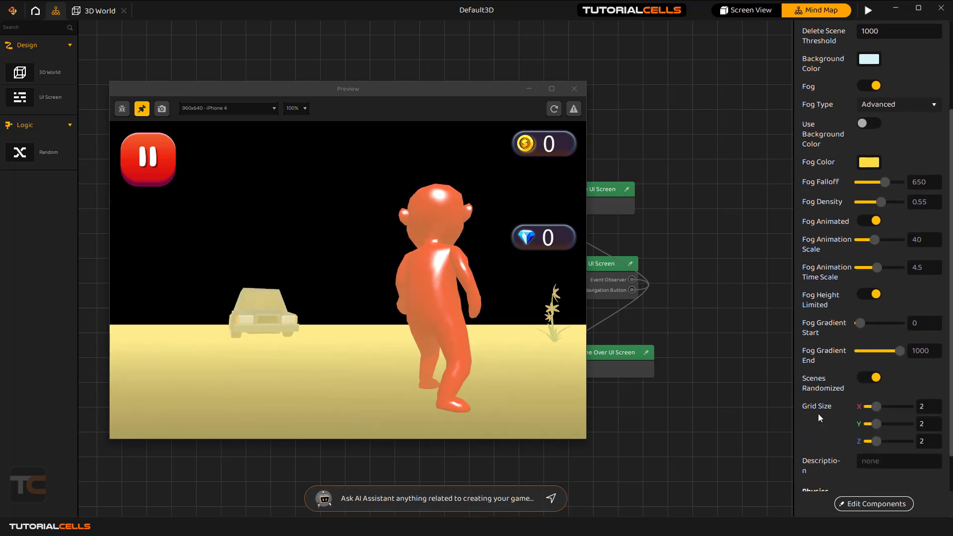
{"action": "scroll", "coordinate": [814, 394], "scroll_direction": "down", "scroll_amount": 1}
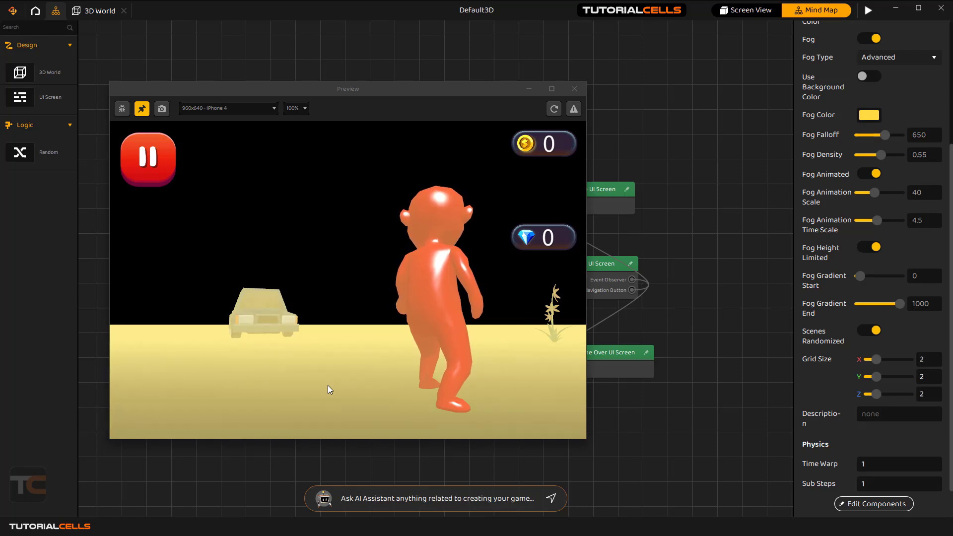
Walk the character toward and around the parked car in the preview to examine the fog at different distances, and close the preview.
{"action": "left_click", "coordinate": [283, 335]}
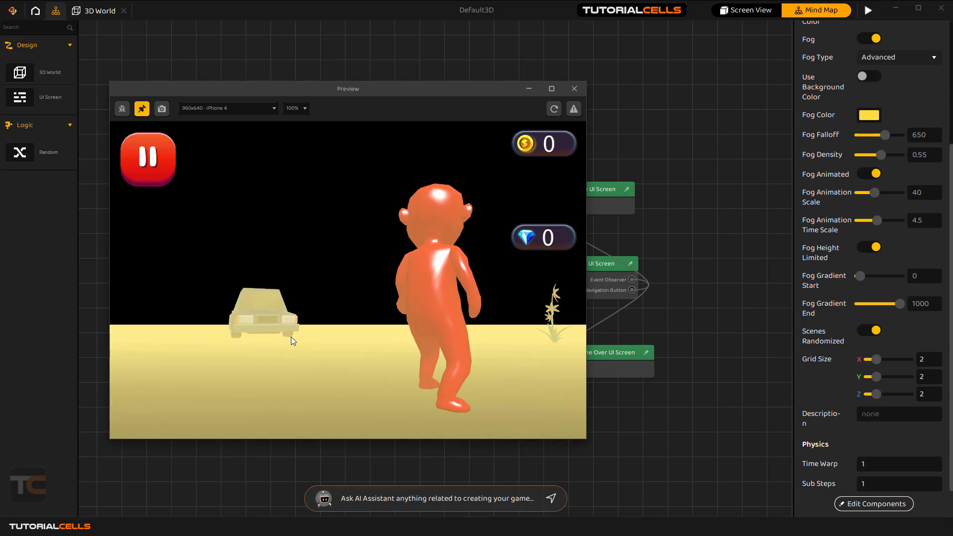
{"action": "key", "text": "a"}
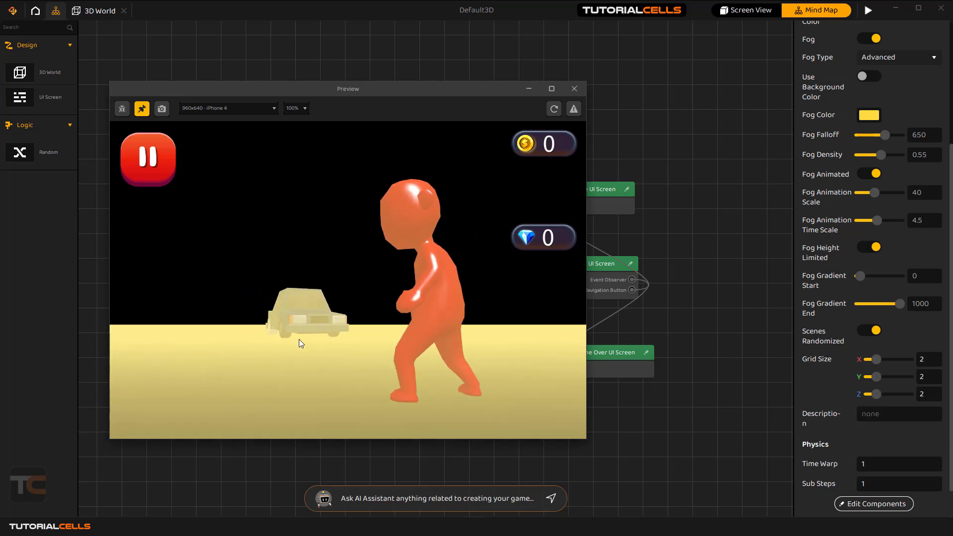
{"action": "key", "text": "w"}
{"action": "key", "text": "a"}
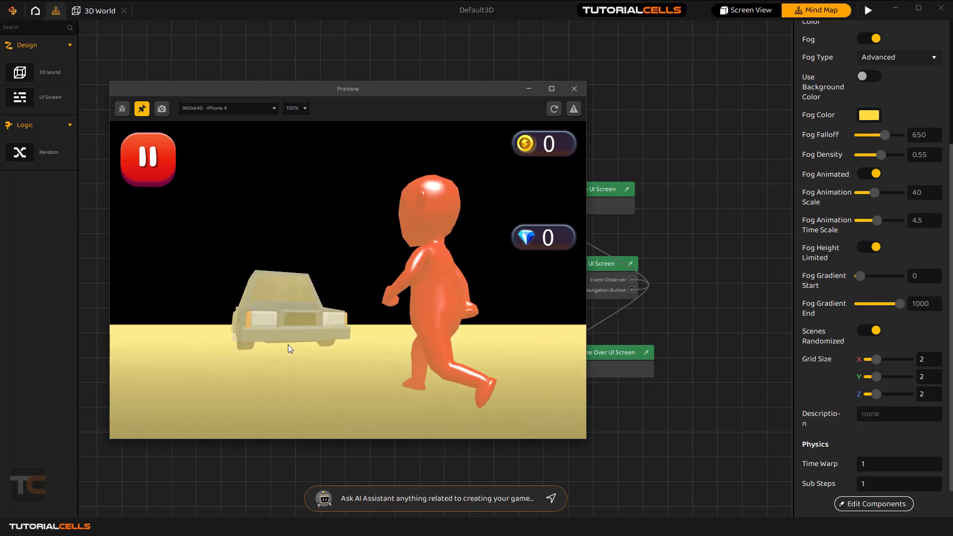
{"action": "key", "text": "w"}
{"action": "key", "text": "d"}
{"action": "key", "text": "w"}
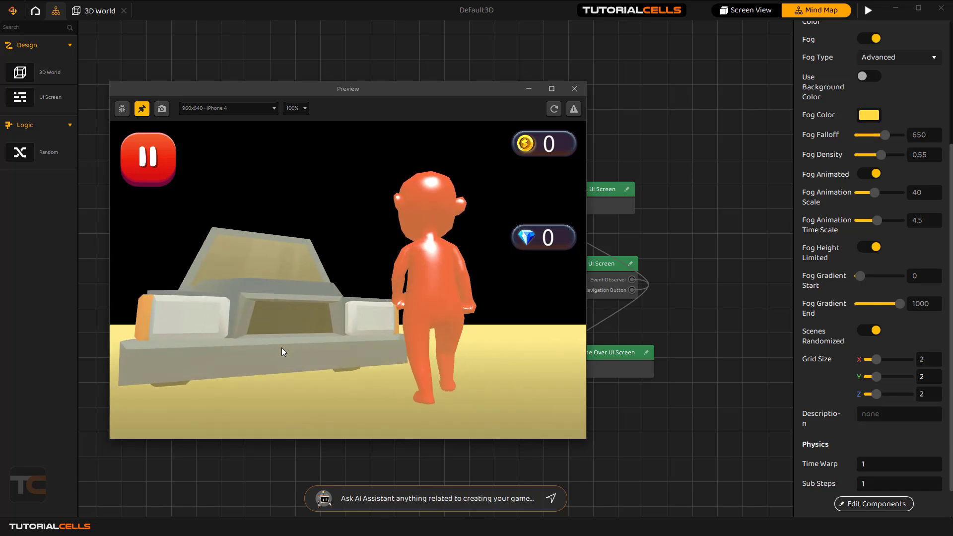
{"action": "key", "text": "s"}
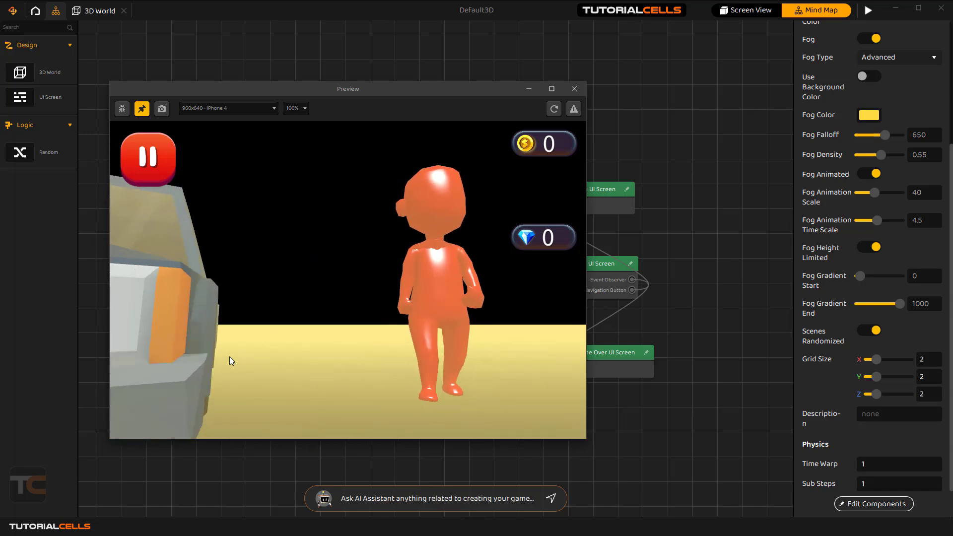
{"action": "key", "text": "a"}
{"action": "key", "text": "w"}
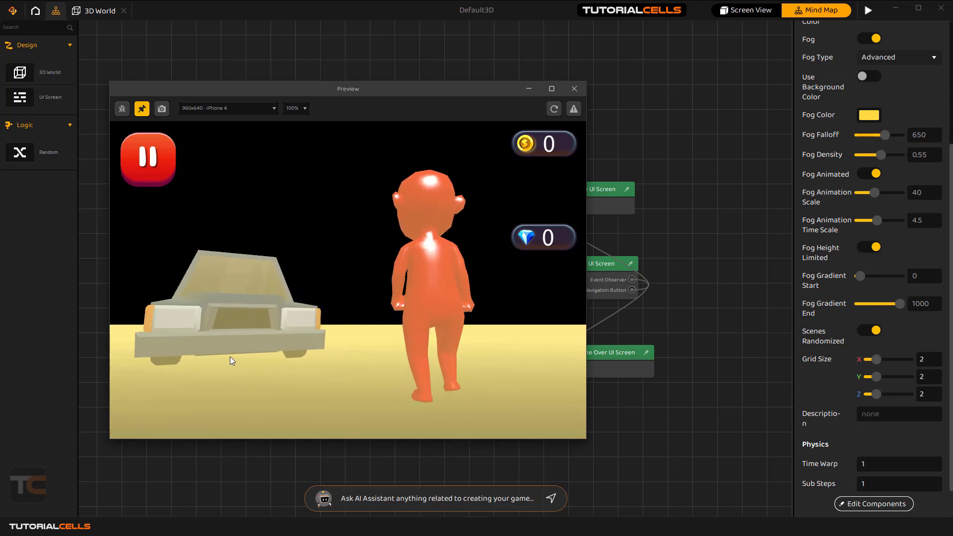
{"action": "key", "text": "s"}
{"action": "key", "text": "a"}
{"action": "key", "text": "w"}
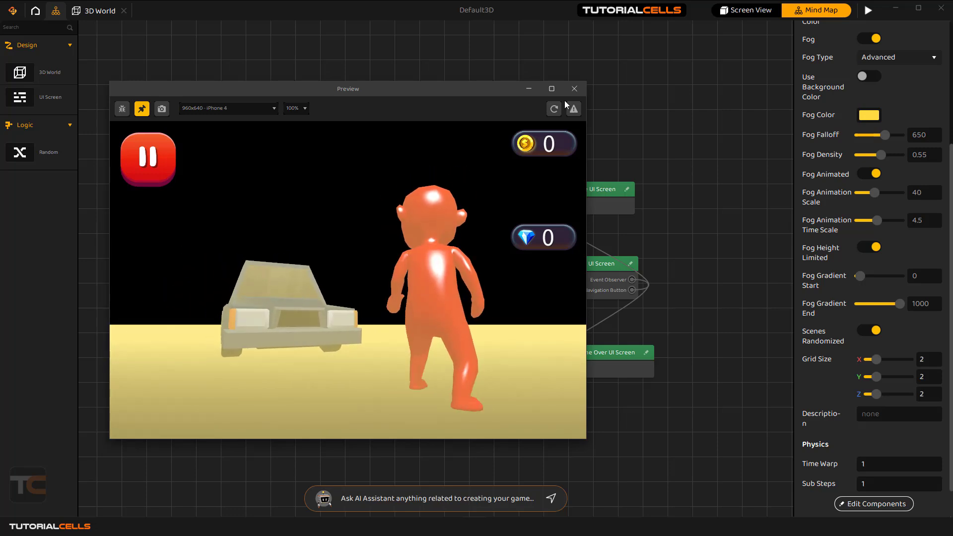
{"action": "left_click", "coordinate": [574, 88]}
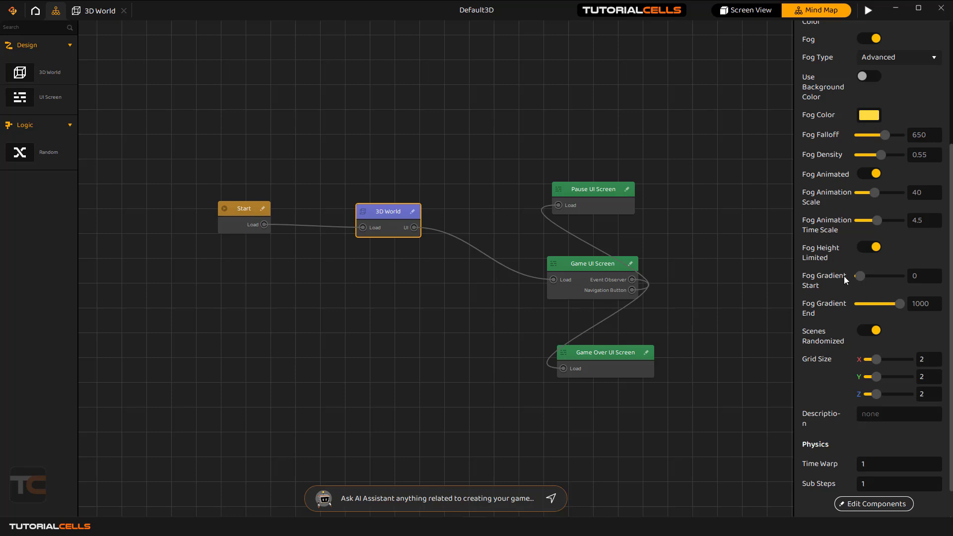
{"action": "scroll", "coordinate": [847, 280], "scroll_direction": "up", "scroll_amount": 5}
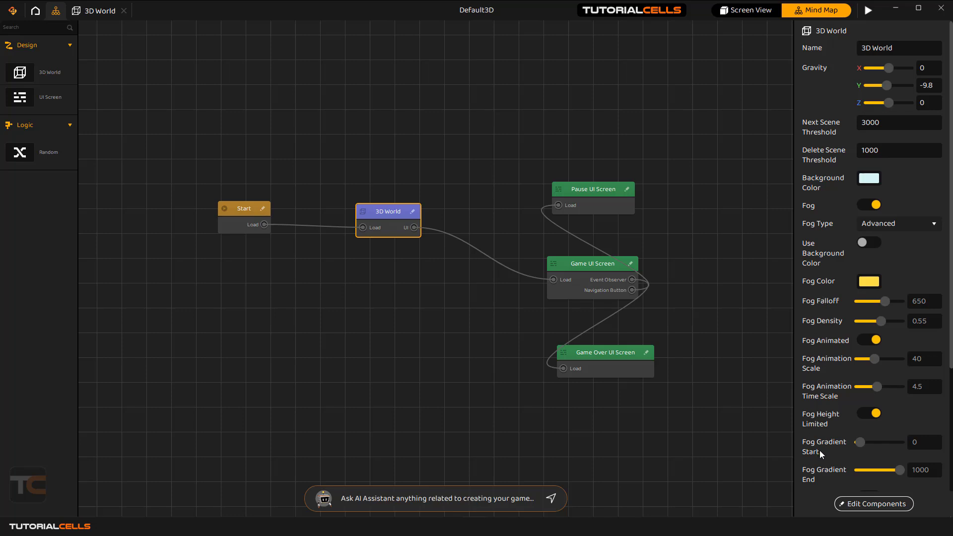
{"action": "scroll", "coordinate": [820, 451], "scroll_direction": "down", "scroll_amount": 3}
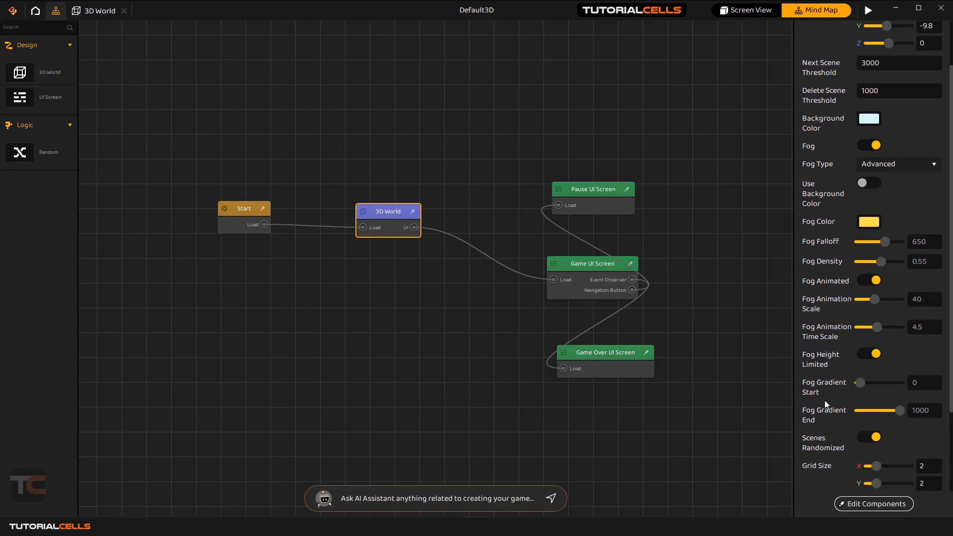
{"action": "left_click", "coordinate": [923, 410]}
Shift the 3D World and Start nodes slightly within the mind map, keeping them connected.
{"action": "left_click_drag", "start_coordinate": [383, 212], "coordinate": [378, 222]}
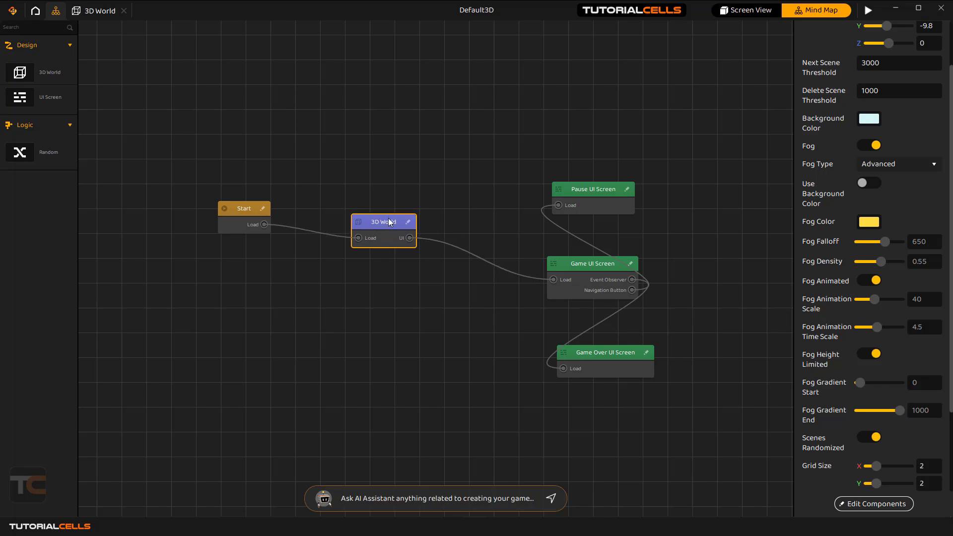
{"action": "scroll", "coordinate": [892, 228], "scroll_direction": "up", "scroll_amount": 3}
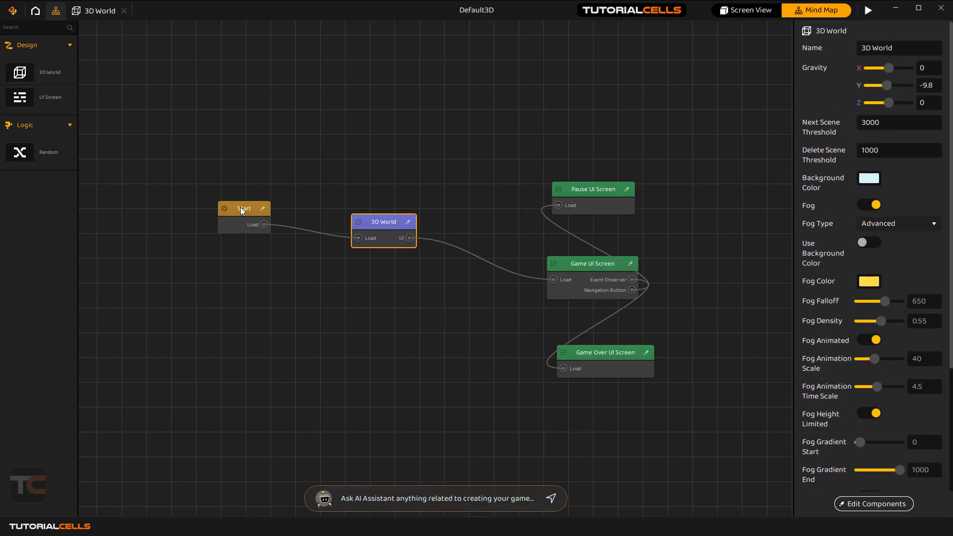
{"action": "left_click_drag", "start_coordinate": [240, 208], "coordinate": [238, 211]}
{"action": "left_click_drag", "start_coordinate": [381, 223], "coordinate": [371, 221]}
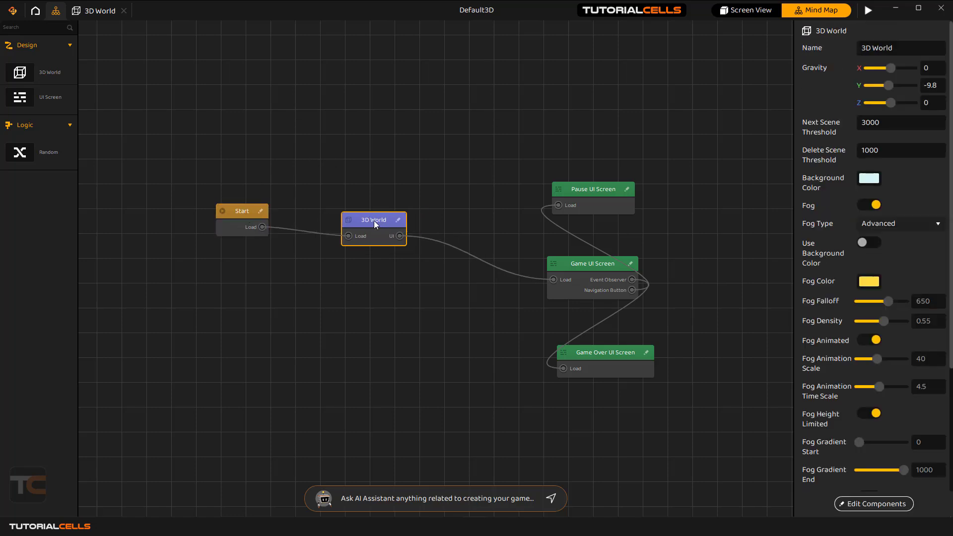